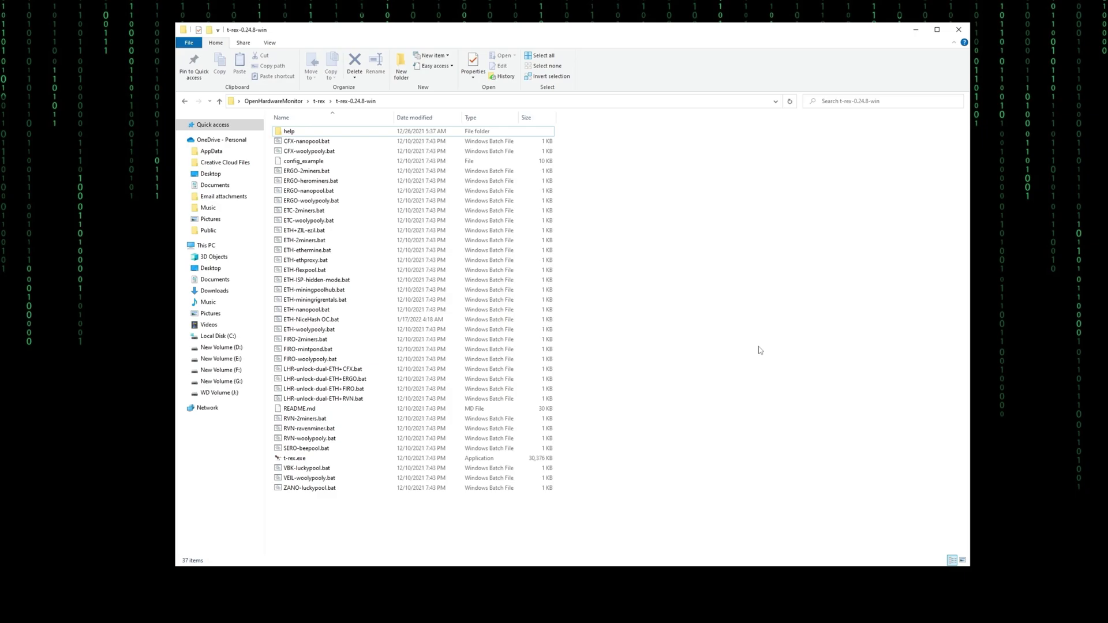
- Copy ETH-ethermine.bat and paste a duplicate into the same folder
right_click(310, 251)
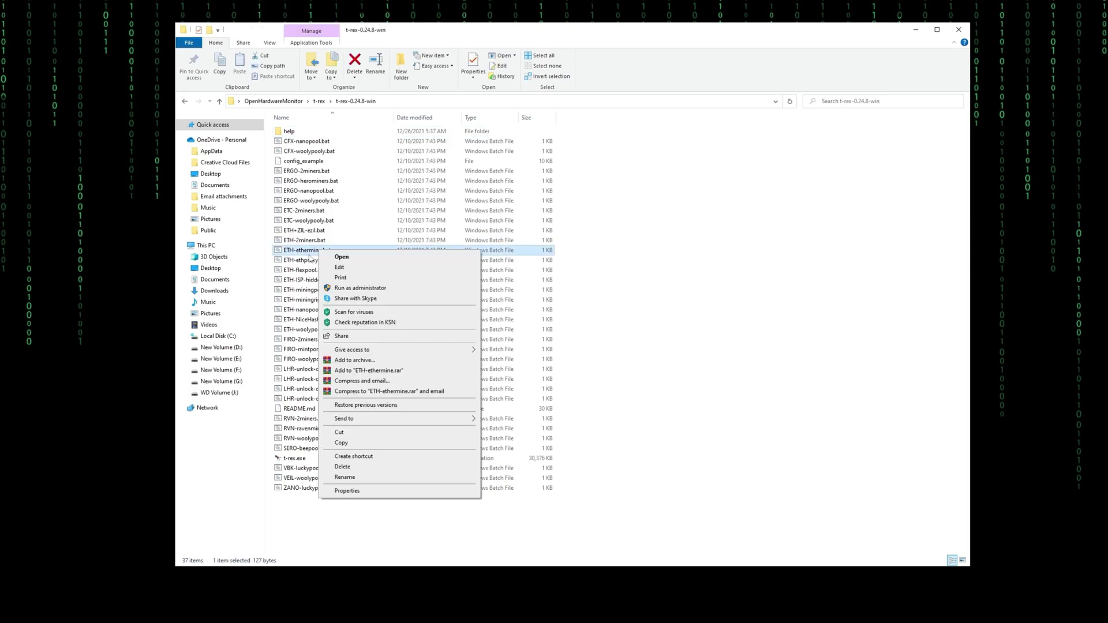
left_click(341, 443)
right_click(602, 257)
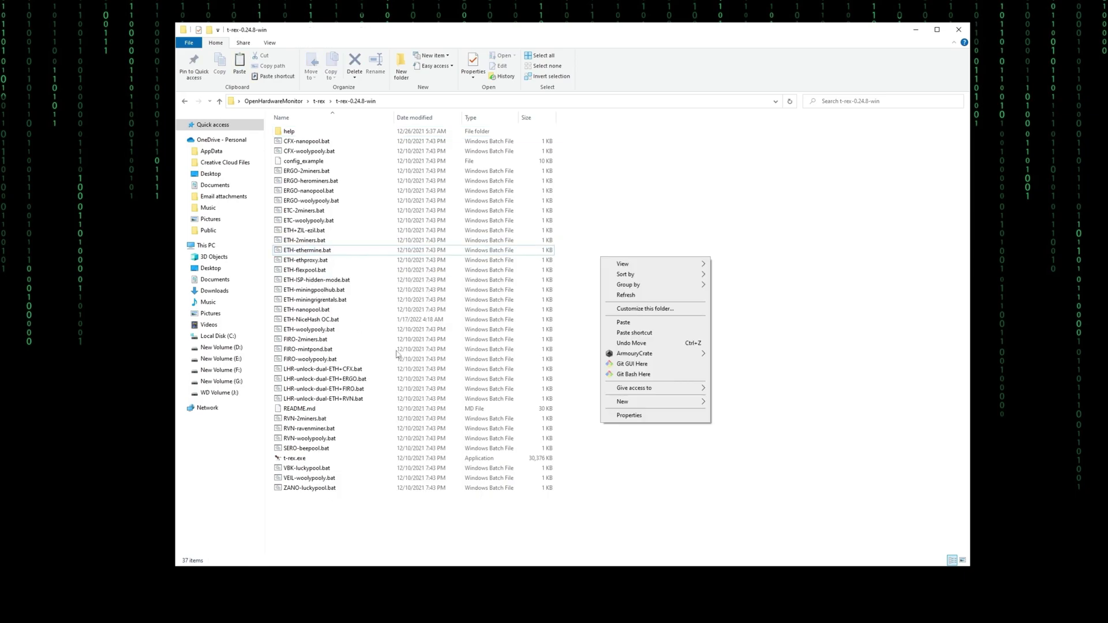
left_click(623, 323)
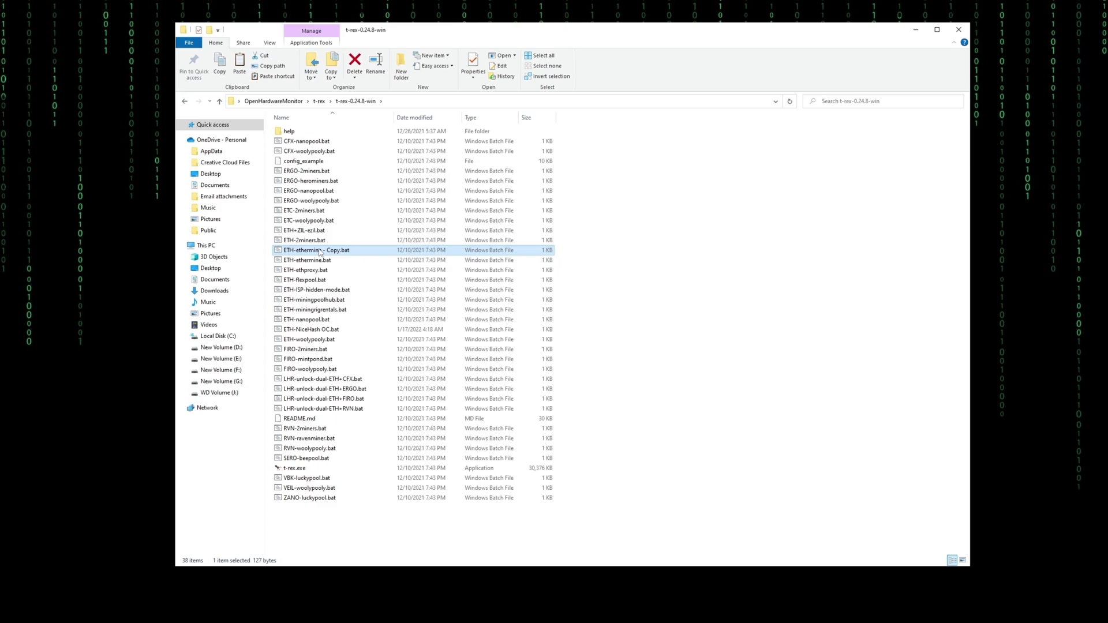
- Rename the duplicate from 'ETH-ethermine - Copy.bat' to ETH-NiceHash.bat
right_click(321, 253)
left_click(379, 486)
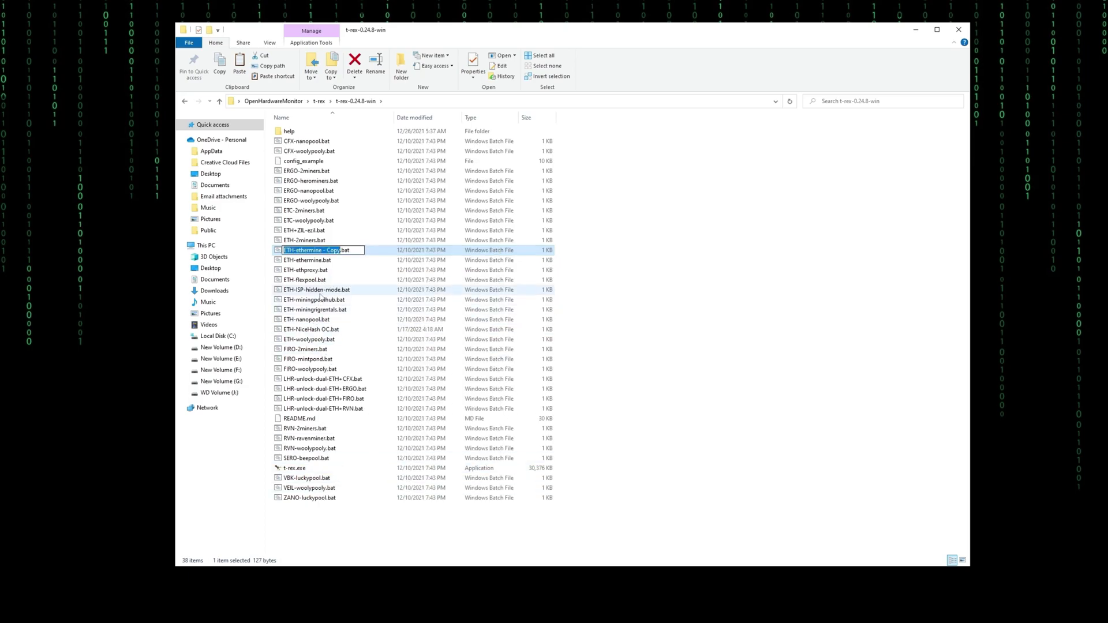
key("Right")
key("ctrl+shift+Left")
key("ctrl+shift+Left")
key("ctrl+shift+Left")
key("BackSpace")
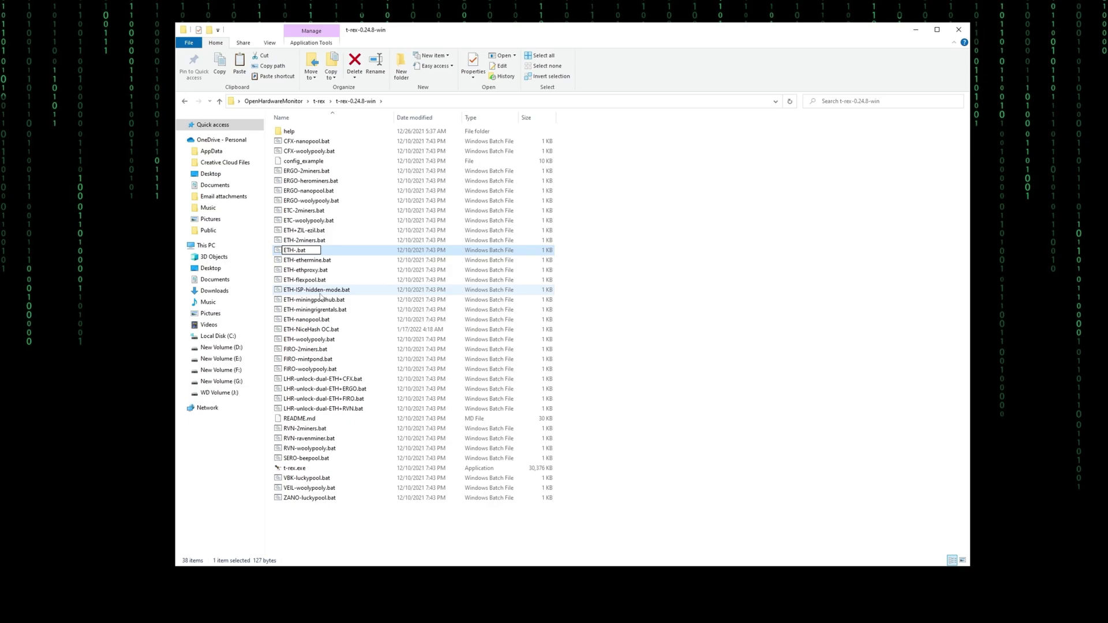
type("NiceHash")
key("Return")
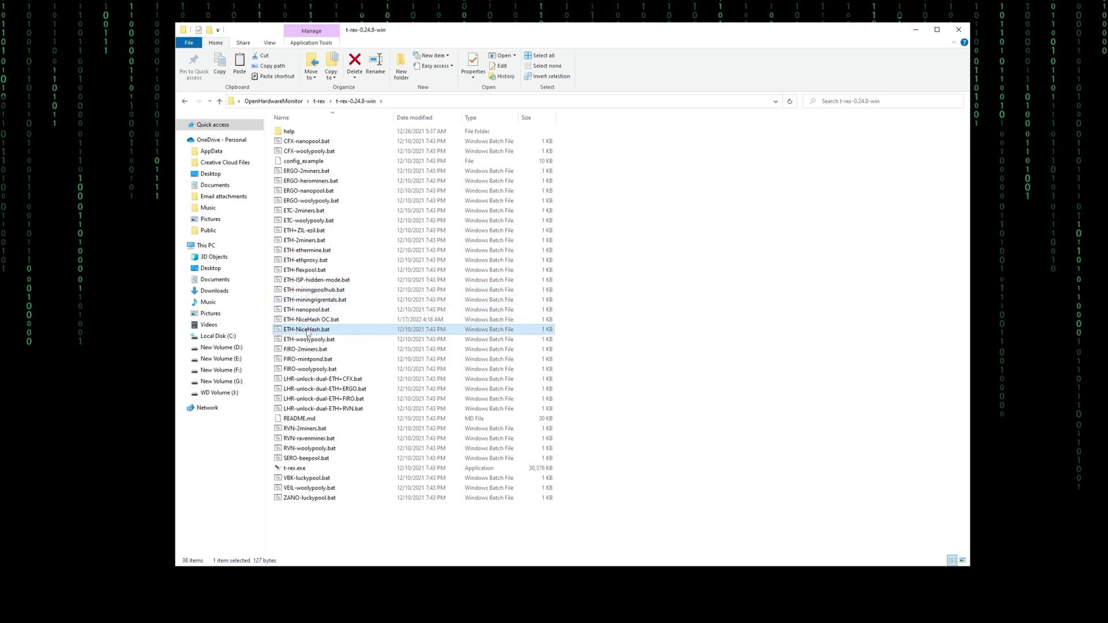
- Open ETH-NiceHash.bat in Notepad and highlight the ethermine pool address and wallet address
right_click(308, 329)
left_click(327, 347)
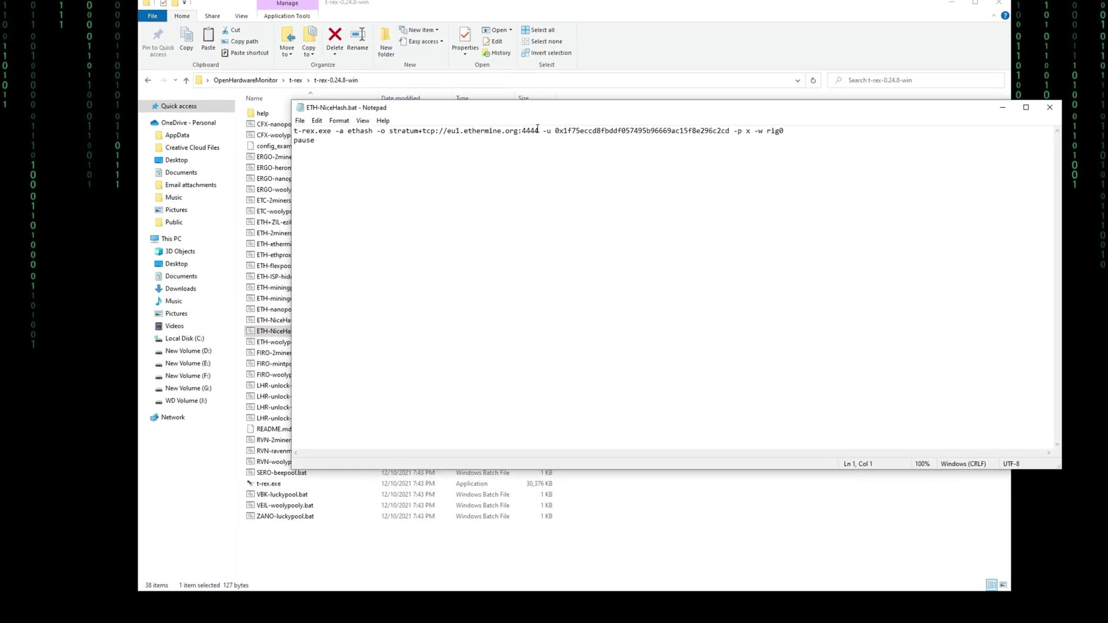
left_click_drag(539, 130, 390, 131)
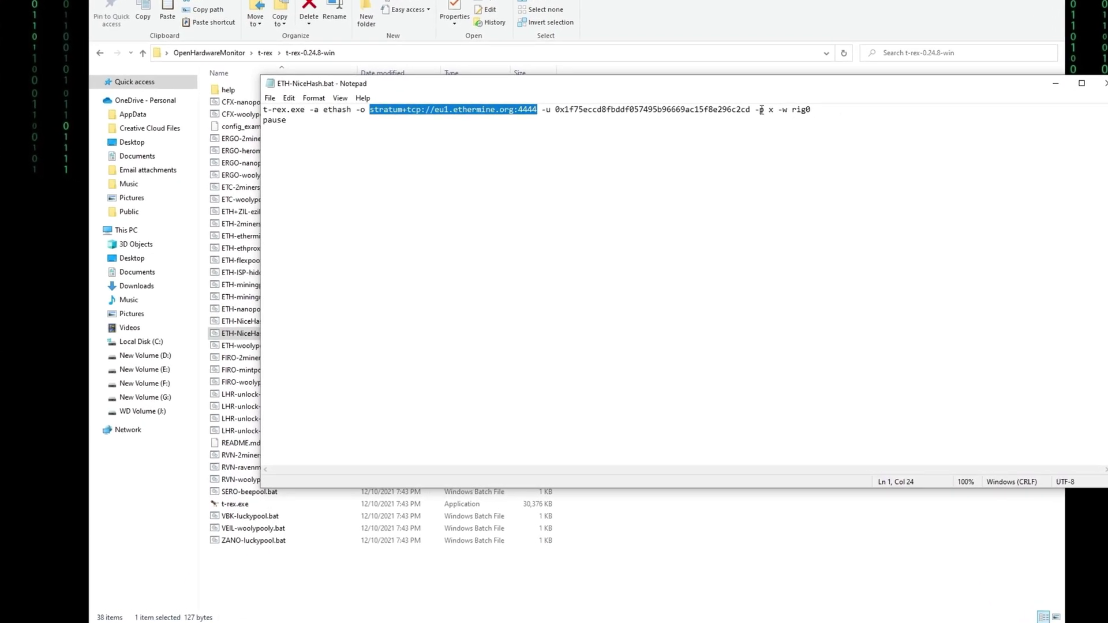
left_click_drag(750, 109, 555, 109)
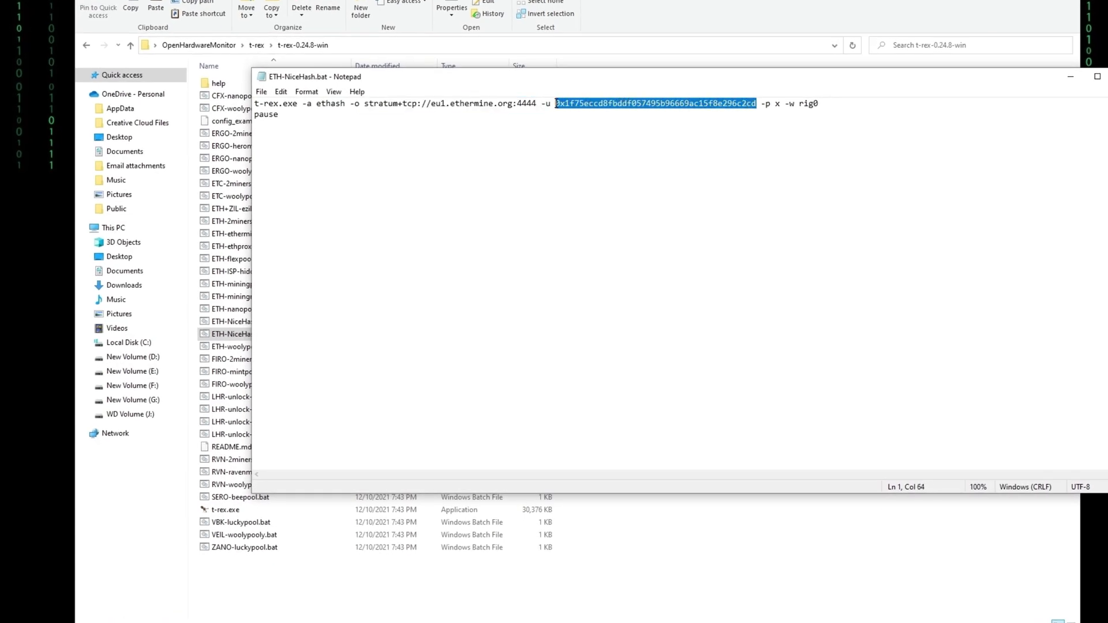
left_click_drag(537, 103, 365, 103)
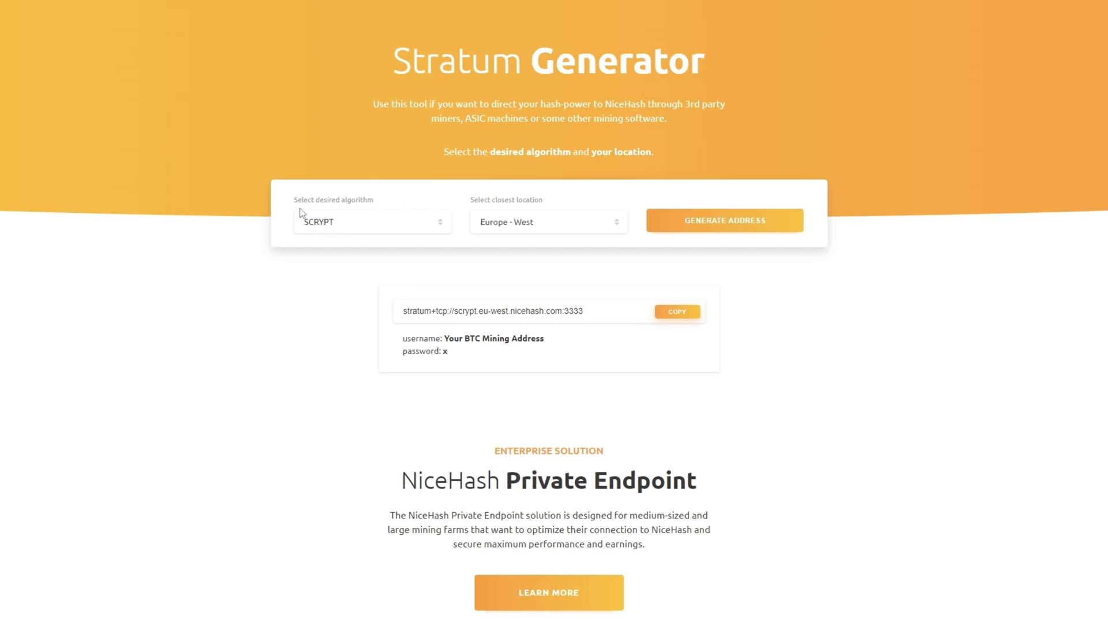
- Generate DaggerHashimoto Europe - West stratum addresses and copy the stratum+ssl address
left_click(355, 228)
scroll(355, 227, "down", 1)
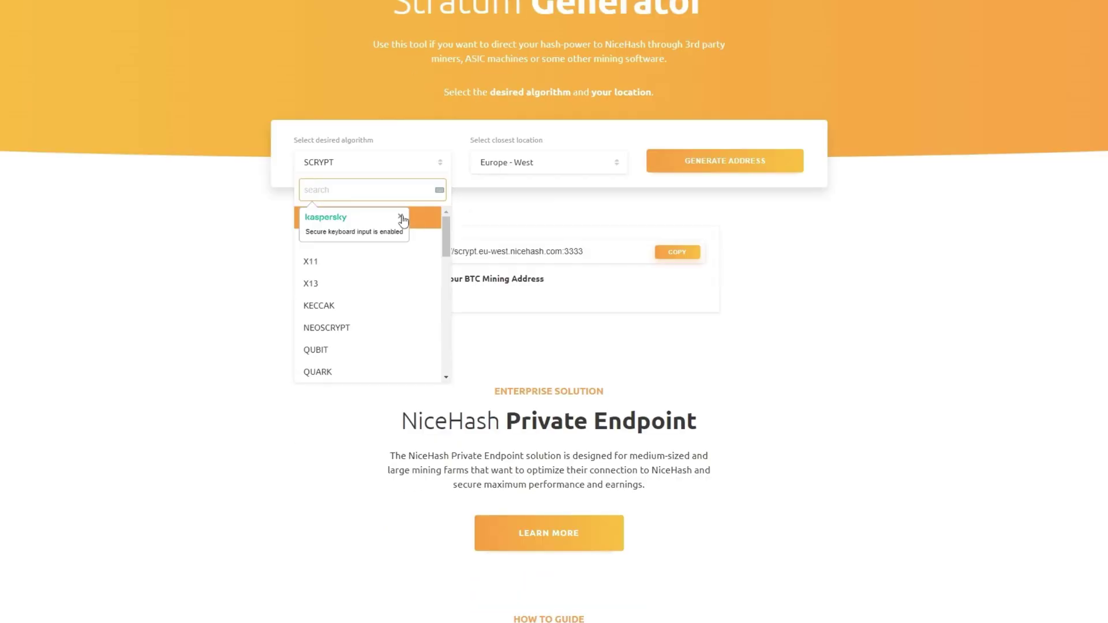
left_click(364, 165)
scroll(347, 260, "down", 2)
scroll(347, 260, "down", 1)
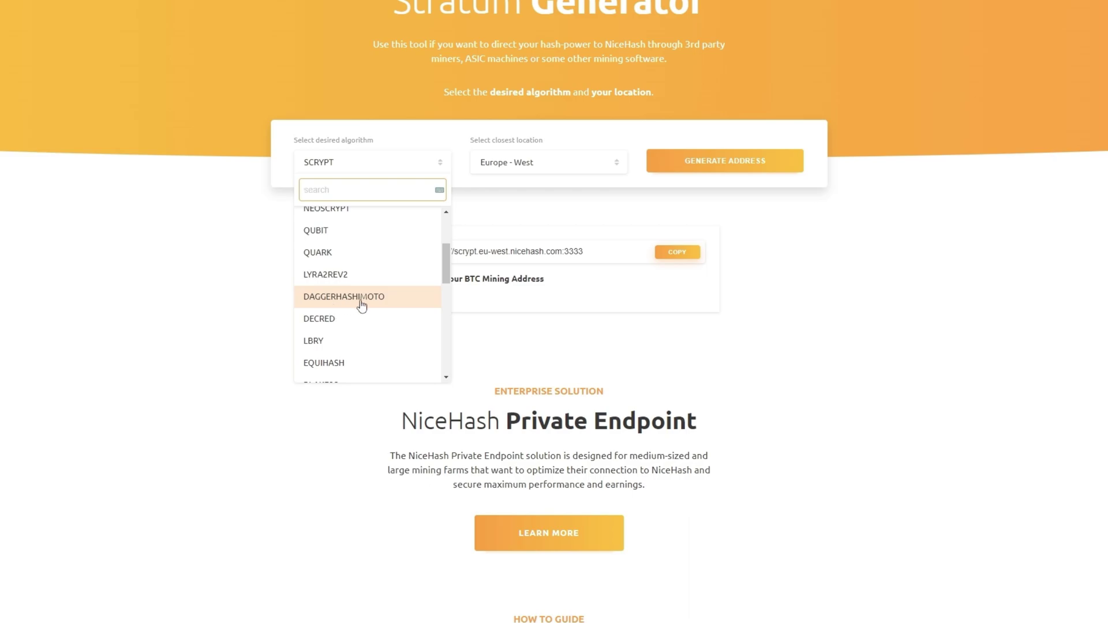
scroll(363, 303, "down", 3)
scroll(346, 303, "down", 2)
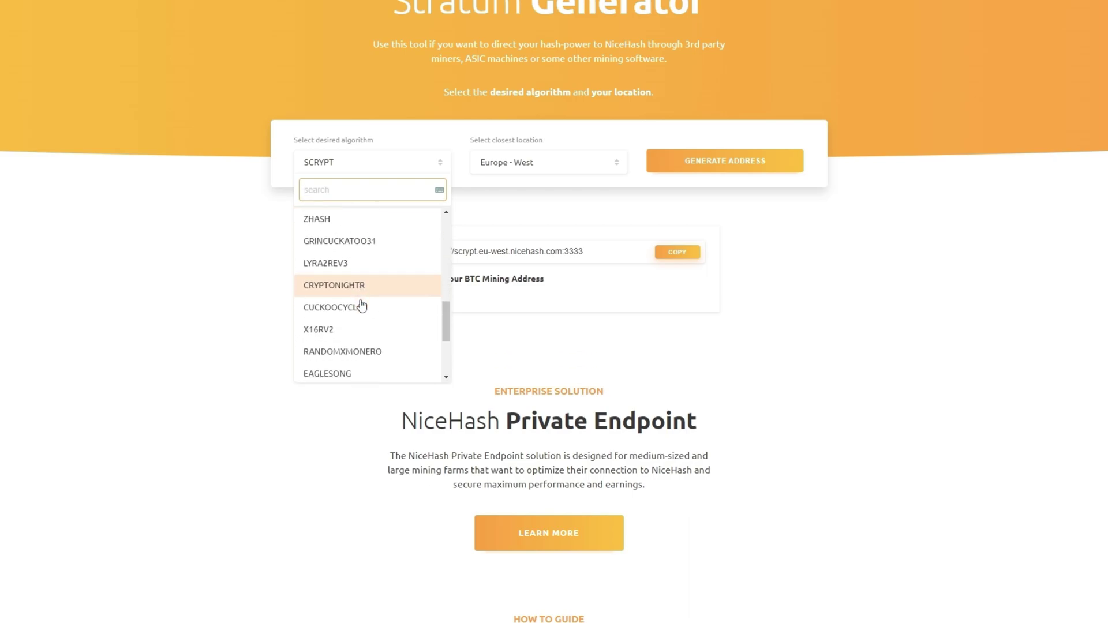
scroll(338, 304, "down", 3)
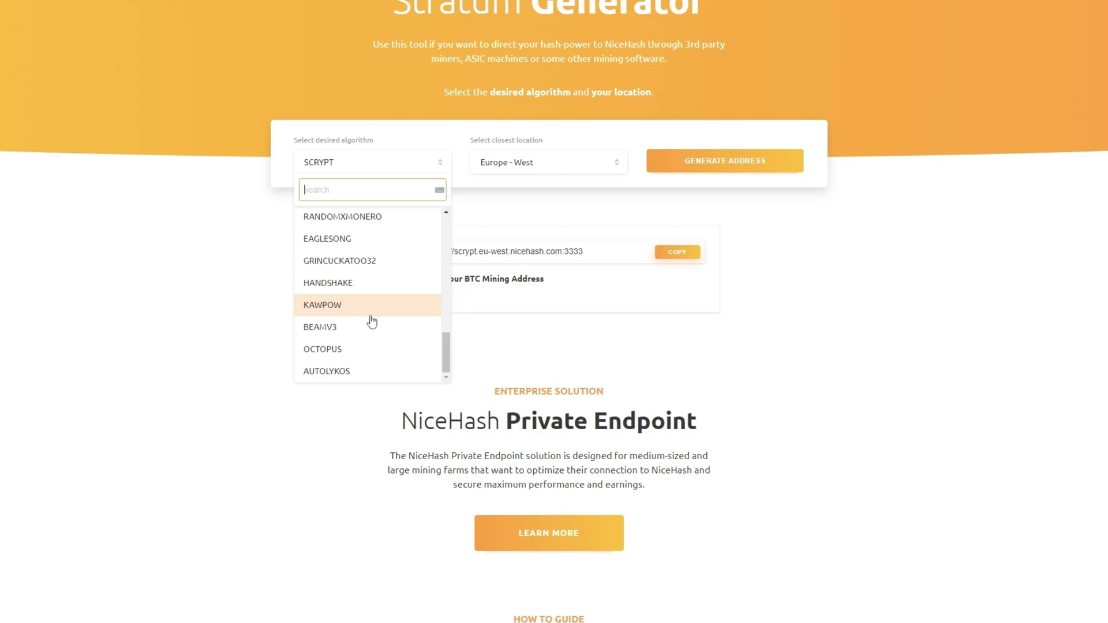
scroll(370, 319, "up", 3)
scroll(373, 322, "up", 2)
scroll(372, 320, "up", 3)
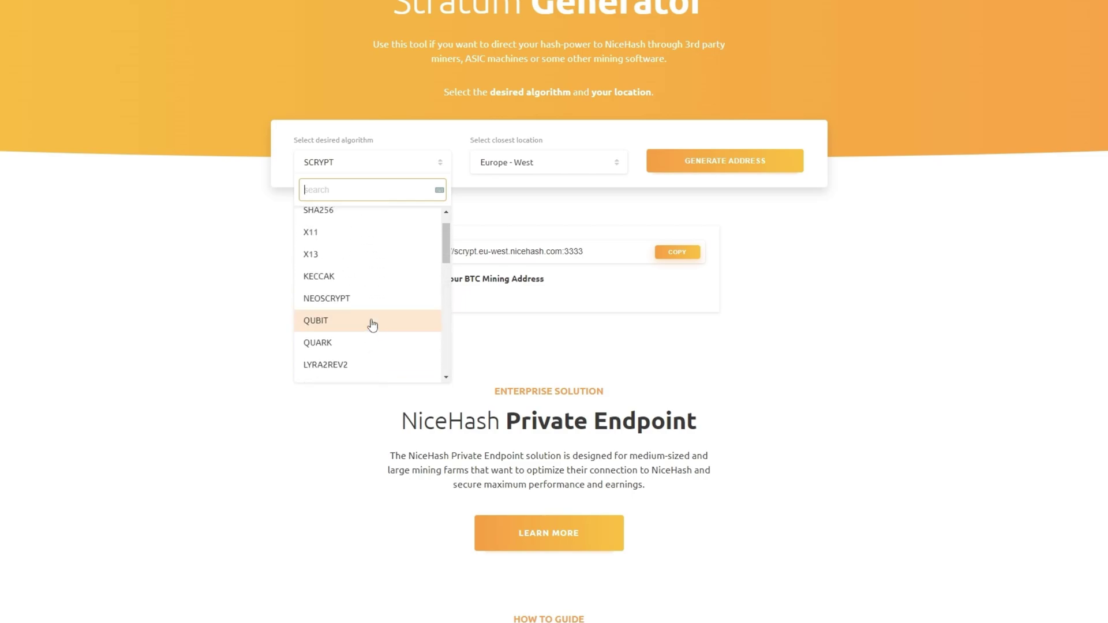
scroll(372, 319, "up", 2)
scroll(331, 257, "down", 3)
scroll(331, 257, "down", 1)
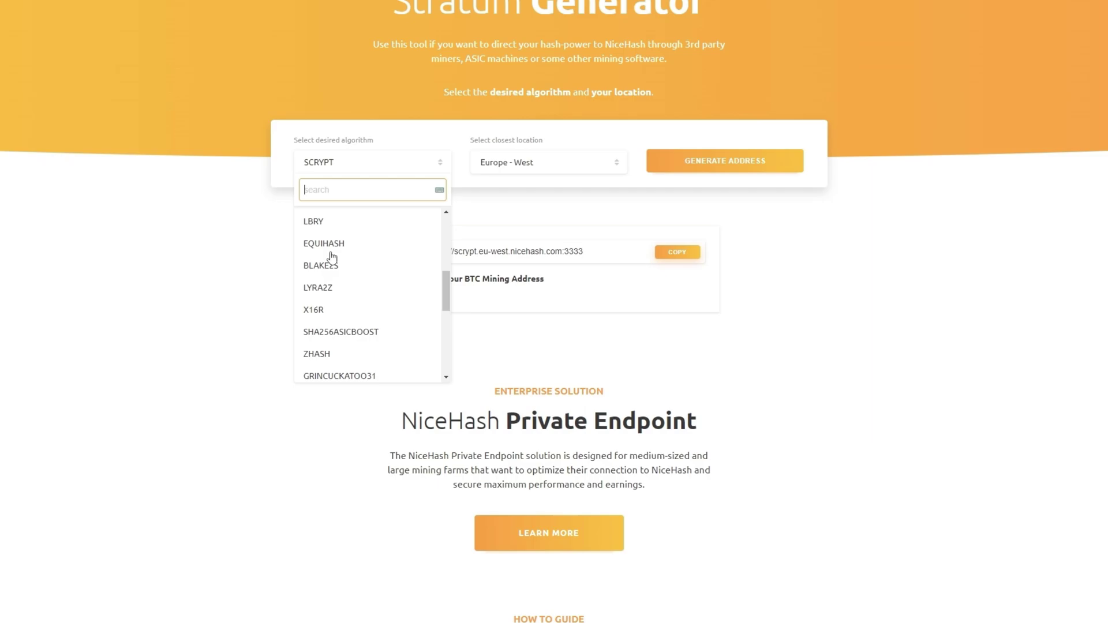
scroll(333, 260, "down", 3)
scroll(336, 262, "up", 6)
scroll(337, 263, "down", 3)
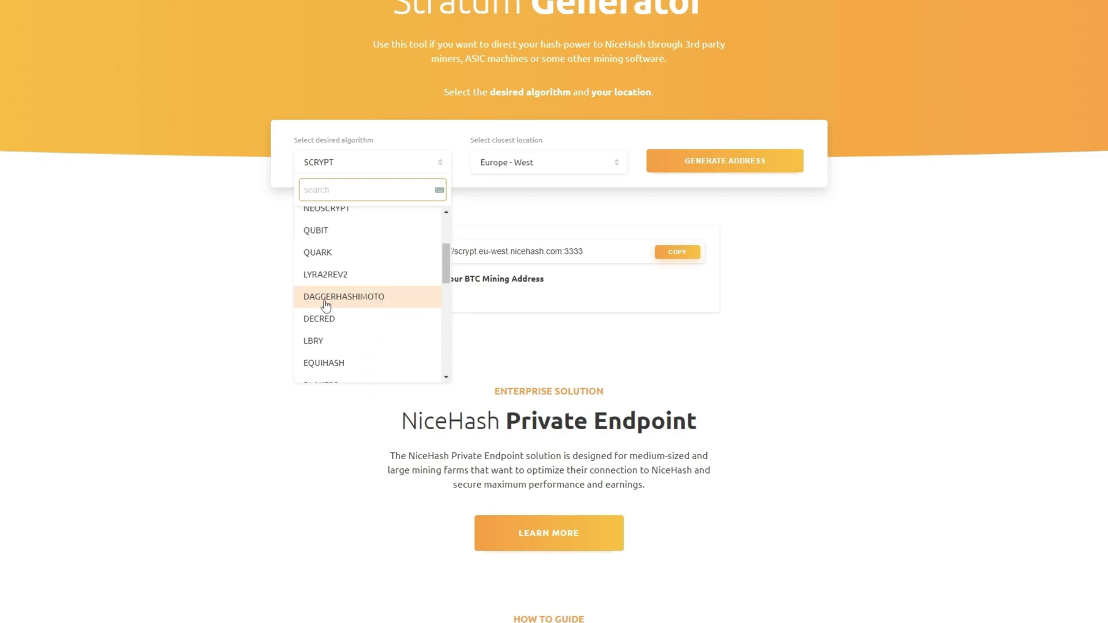
left_click(337, 300)
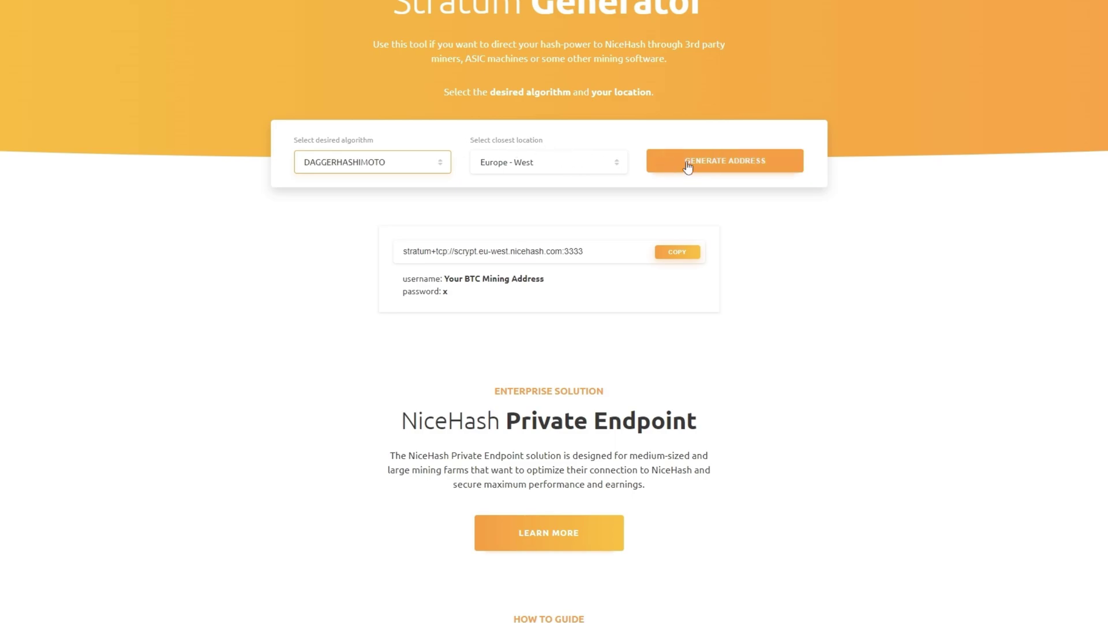
left_click(734, 168)
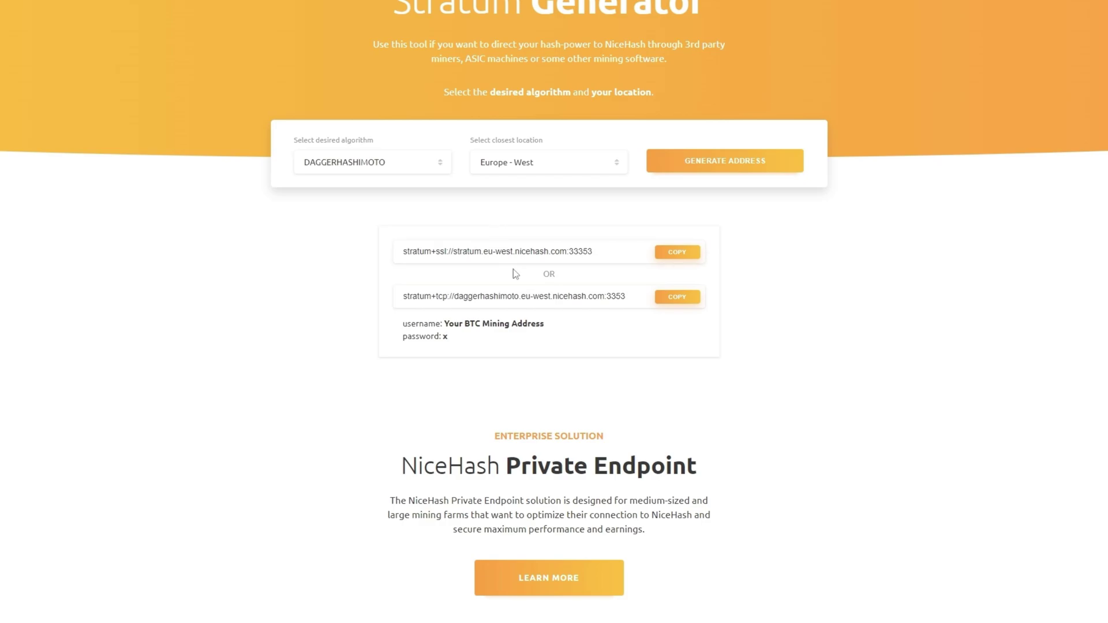
left_click(677, 251)
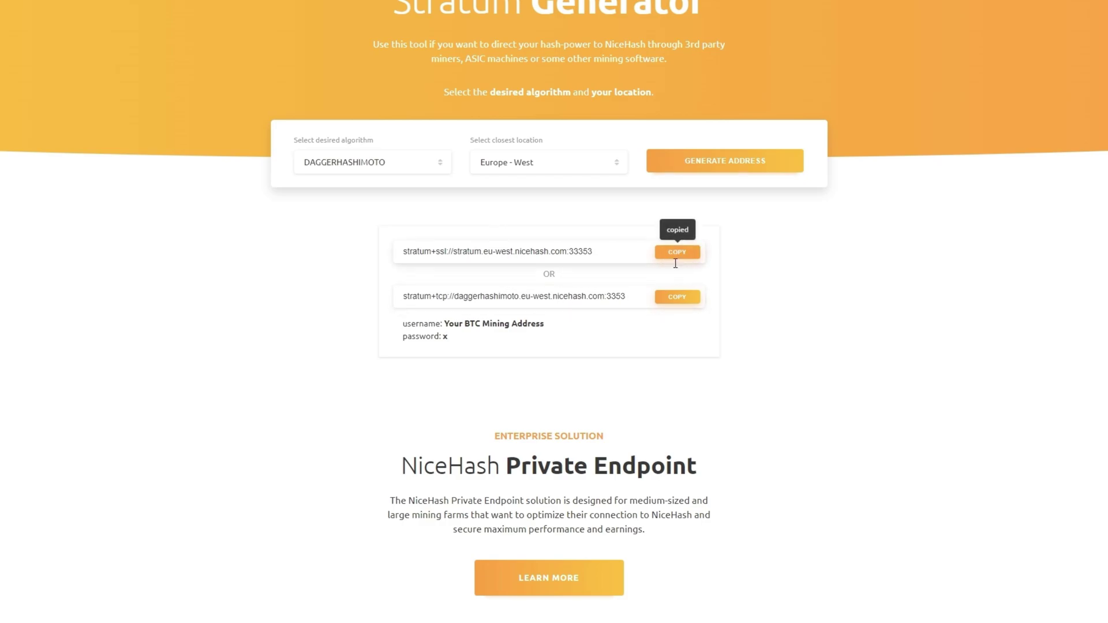
- Paste the NiceHash SSL stratum address over the ethermine pool address, then select the old wallet after -u
key("alt+Tab")
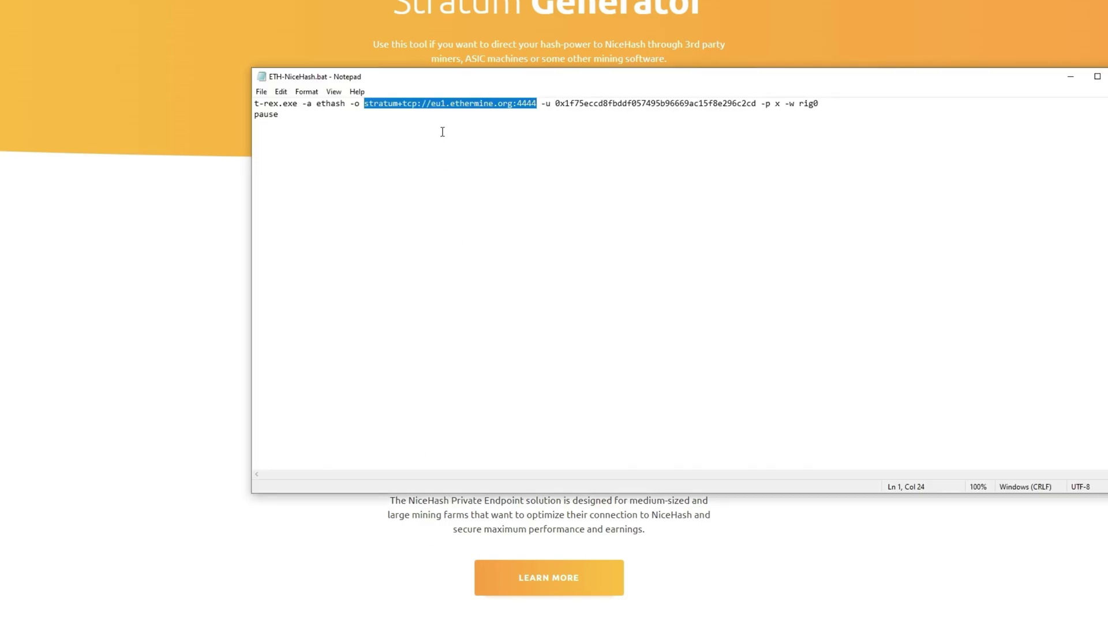
right_click(433, 106)
left_click(450, 162)
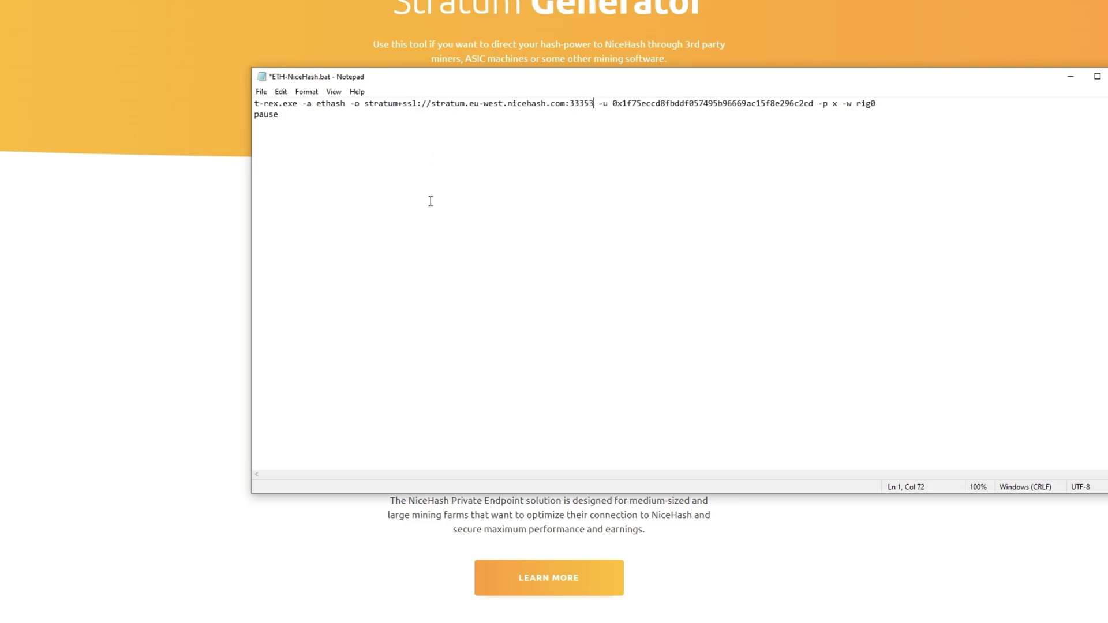
left_click_drag(681, 75, 573, 107)
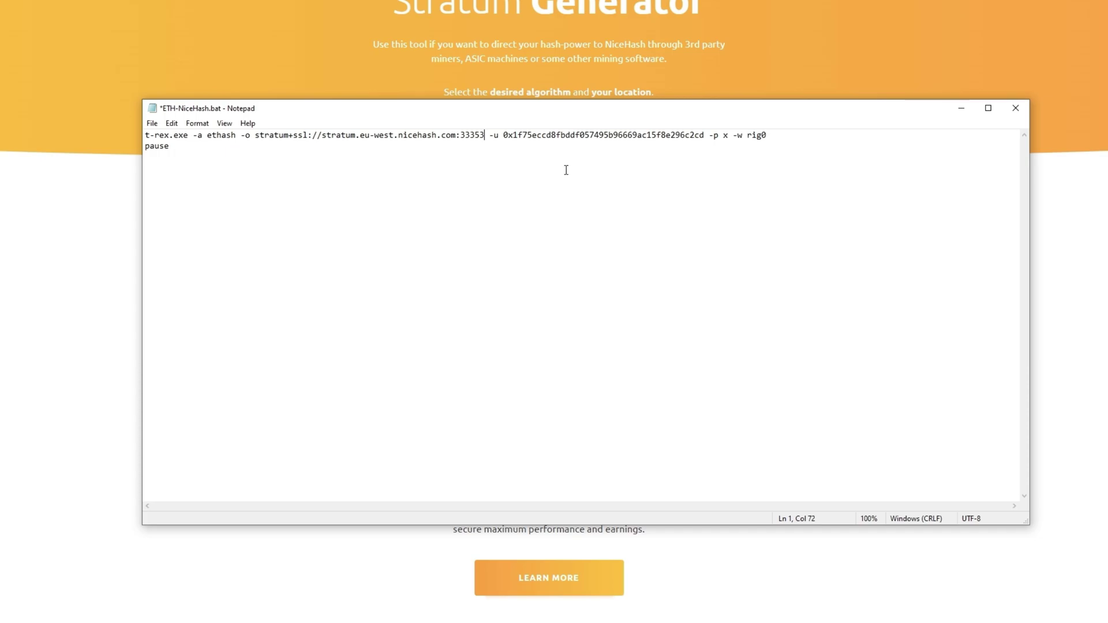
left_click_drag(705, 135, 503, 136)
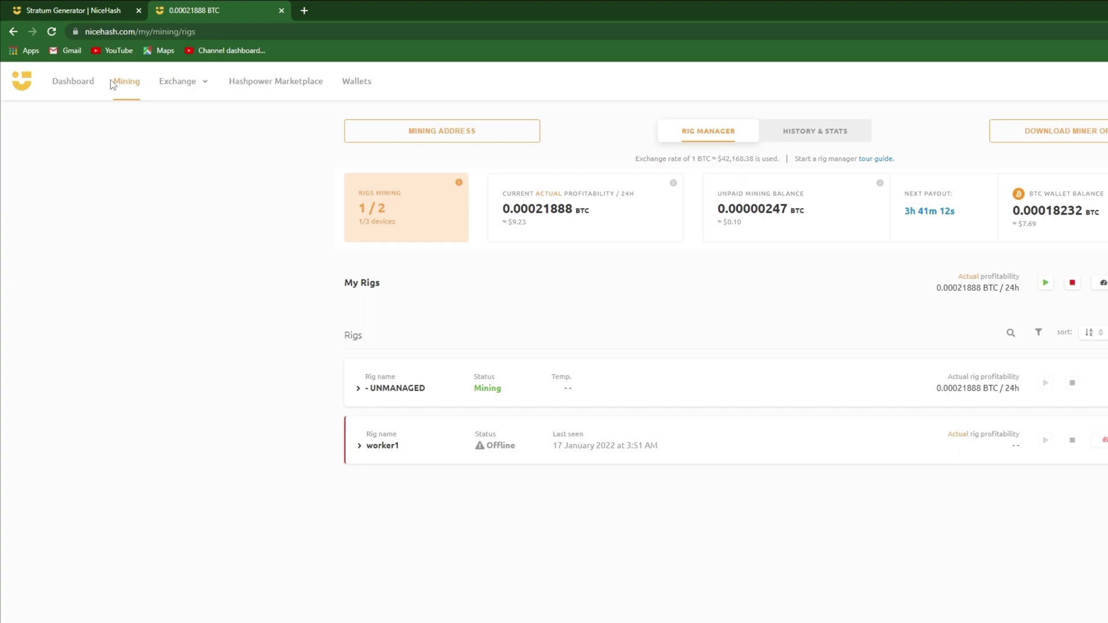
- Copy the NiceHash mining wallet address from the nicehash.com dashboard
left_click(411, 135)
left_click(890, 209)
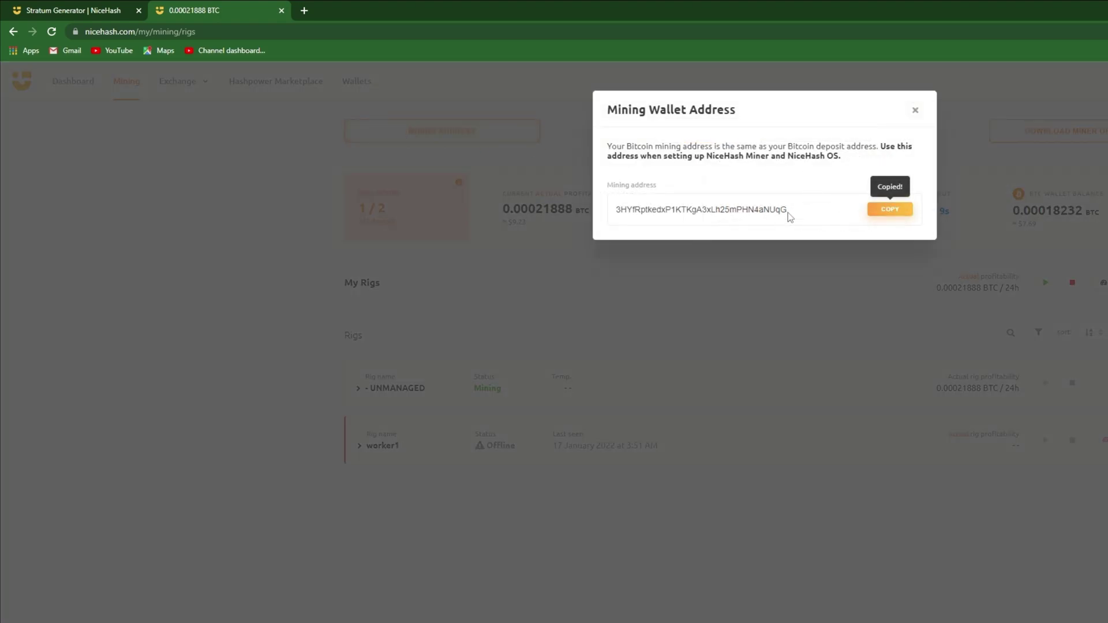
left_click(916, 110)
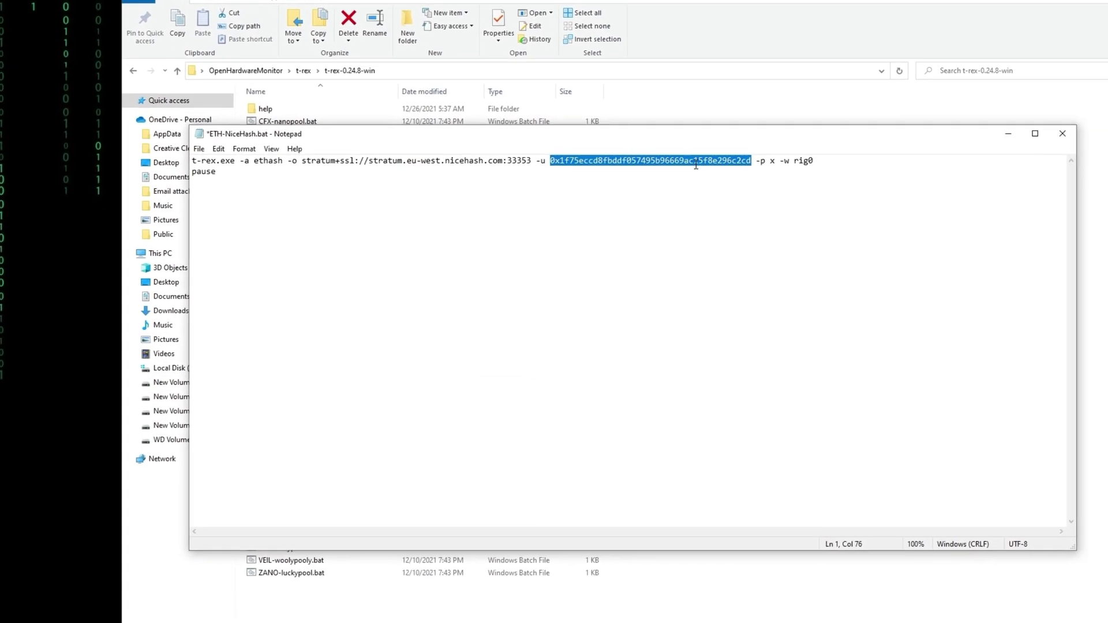
- Paste the NiceHash wallet address over the old wallet after -u and save ETH-NiceHash.bat
right_click(648, 134)
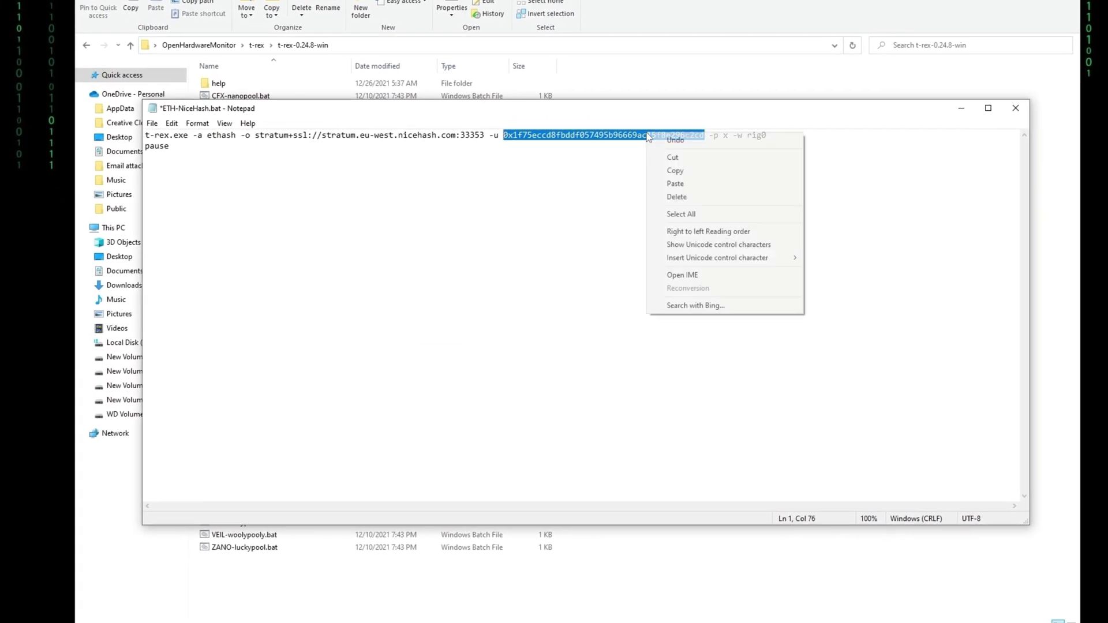
left_click(676, 184)
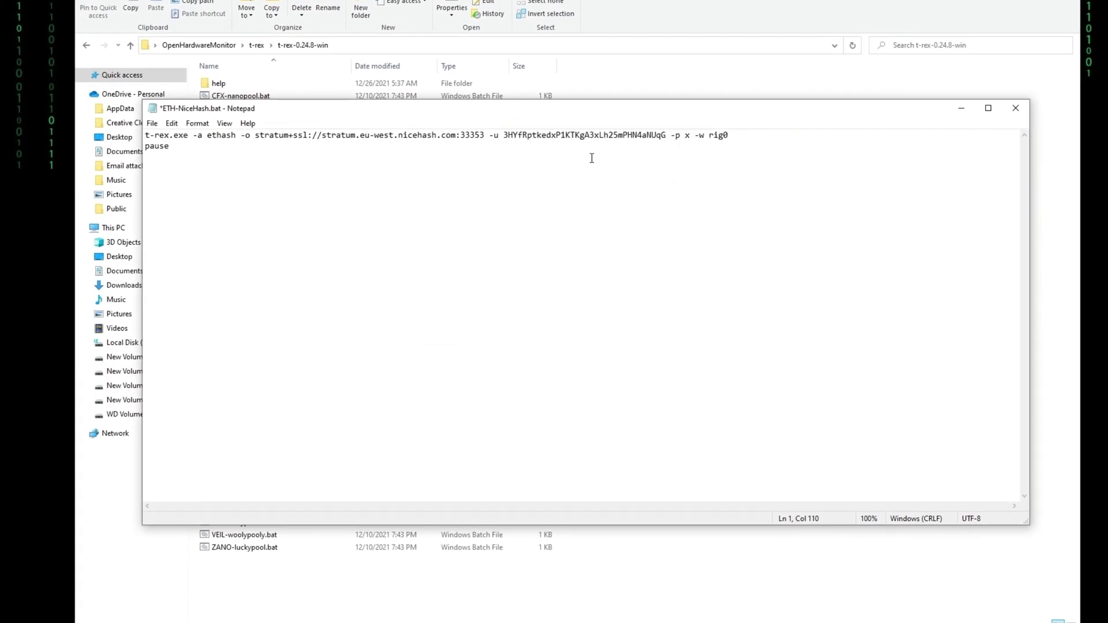
key("ctrl+s")
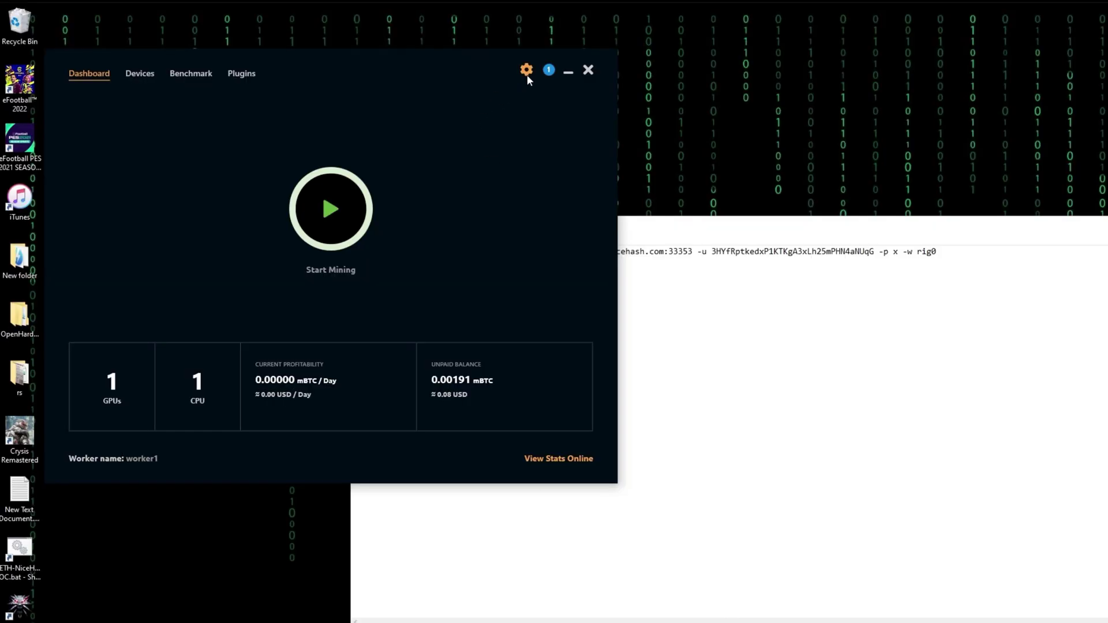
- Check the Wallet Address in NiceHash Miner settings, then minimize the miner
left_click(526, 69)
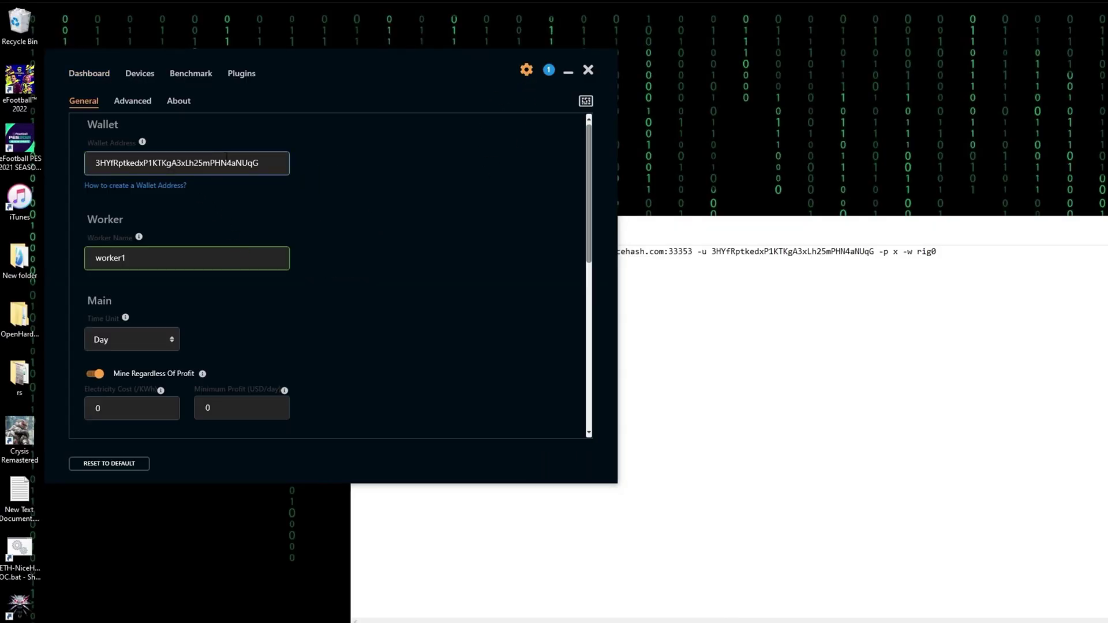
double_click(275, 163)
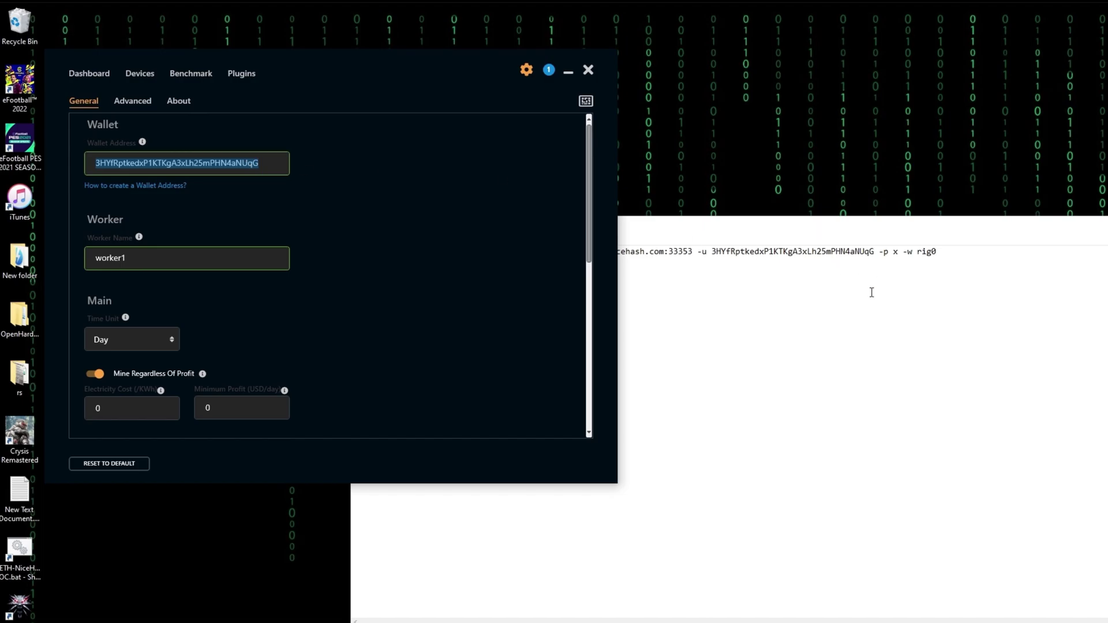
left_click(569, 73)
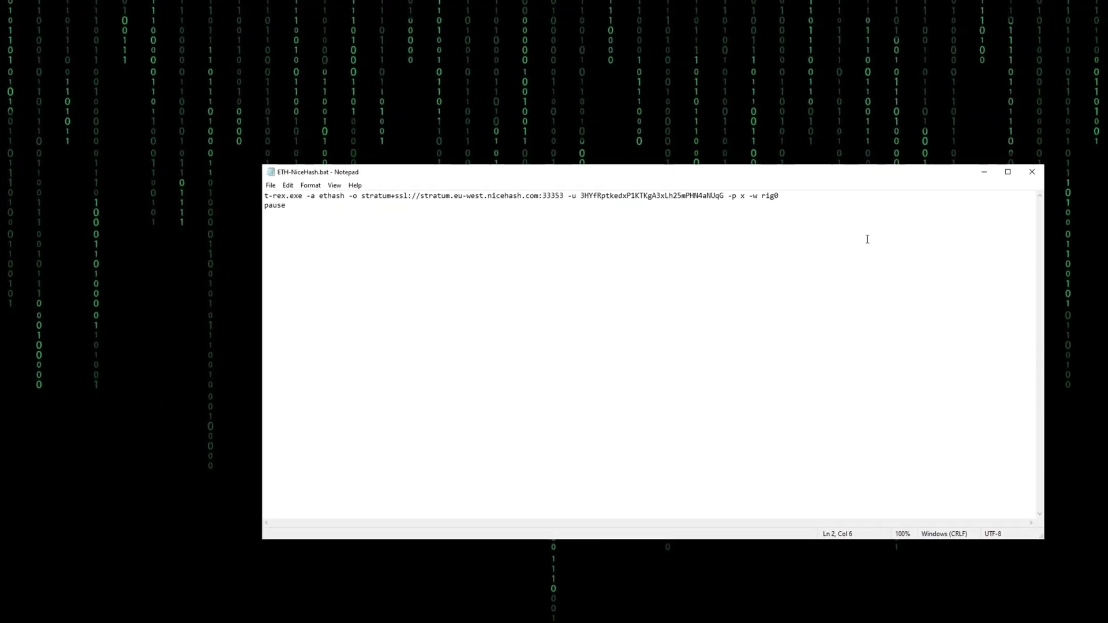
double_click(727, 180)
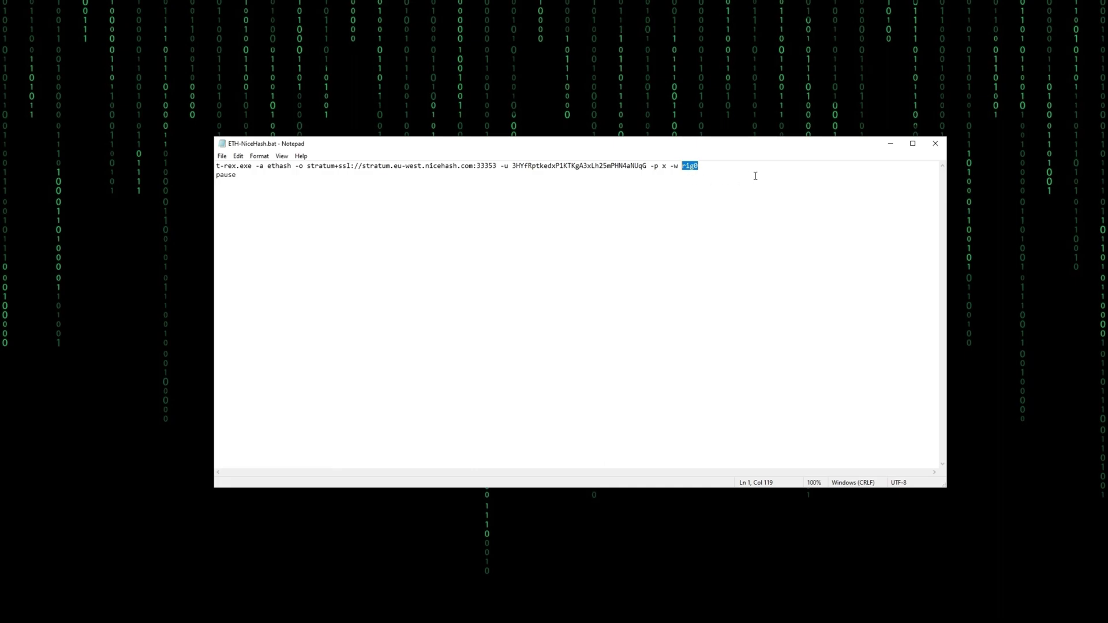
left_click(701, 165)
left_click(222, 156)
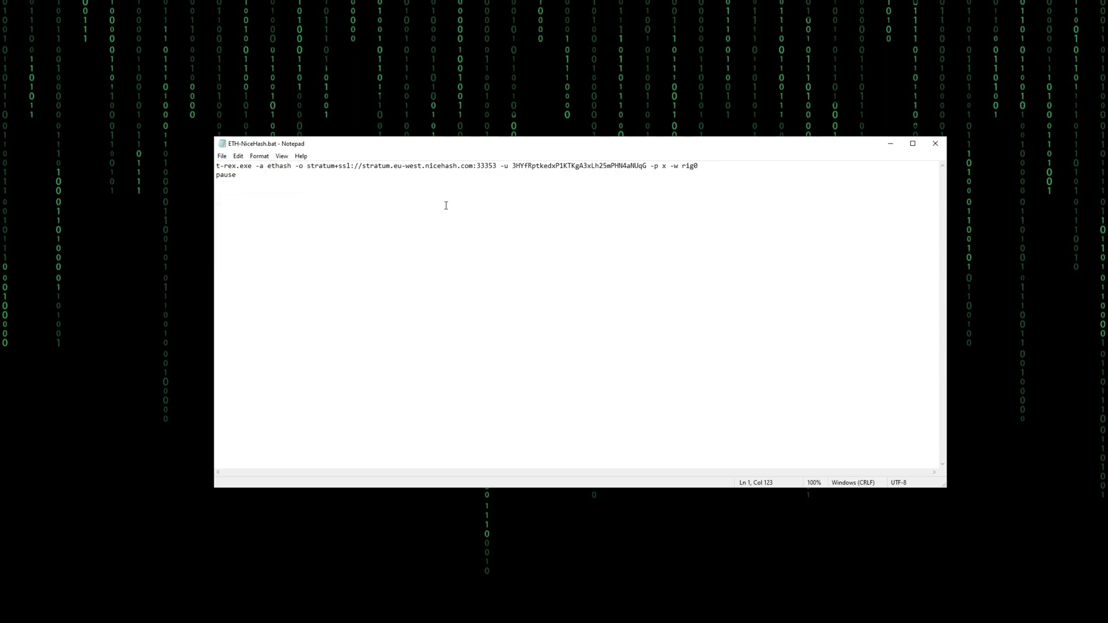